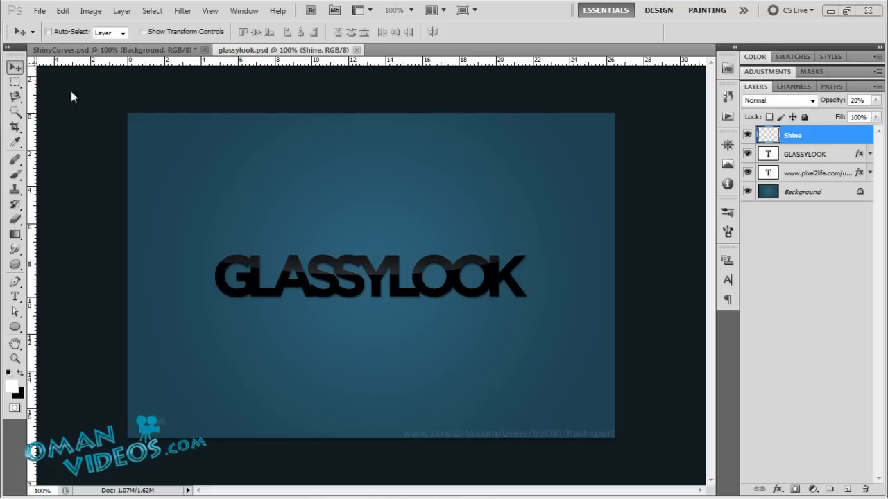
Create a new 800×500 px document
{"action": "left_click", "coordinate": [42, 11]}
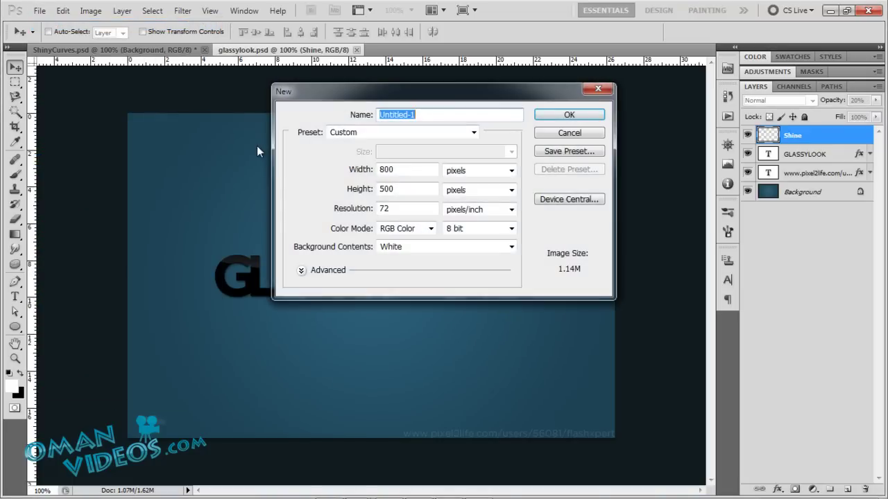
{"action": "left_click", "coordinate": [407, 169]}
{"action": "left_click", "coordinate": [560, 117]}
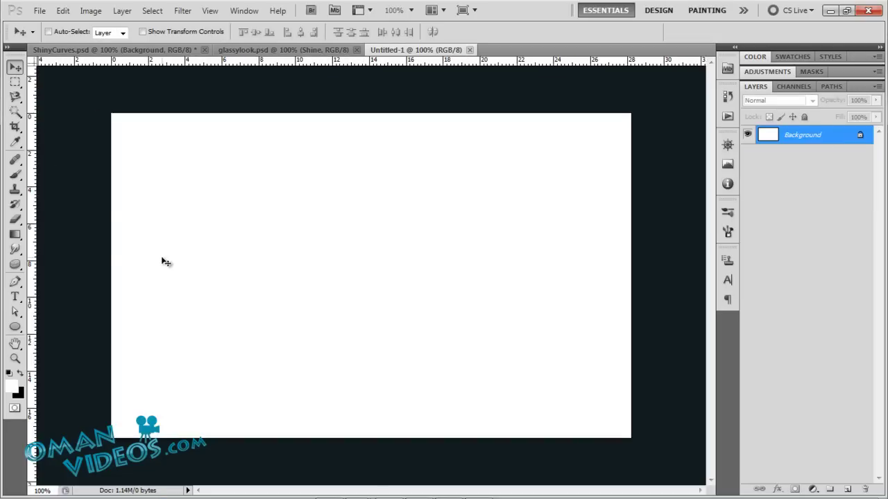
Fill the background with the dark teal preset as a radial gradient from the centre outward
{"action": "left_click", "coordinate": [16, 235]}
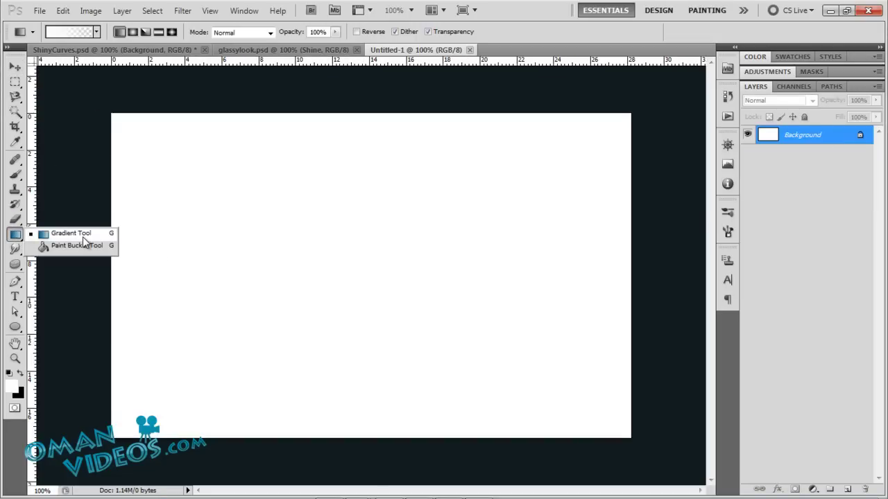
{"action": "left_click", "coordinate": [83, 236]}
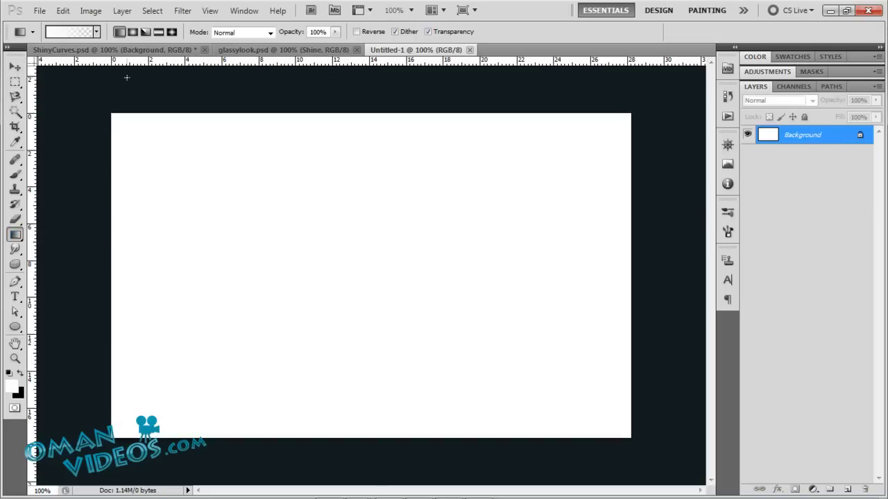
{"action": "left_click", "coordinate": [134, 32]}
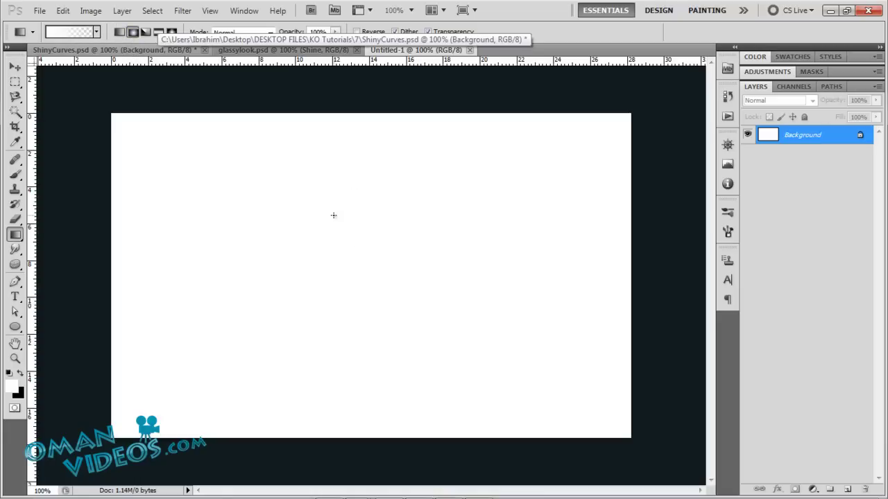
{"action": "left_click", "coordinate": [97, 31]}
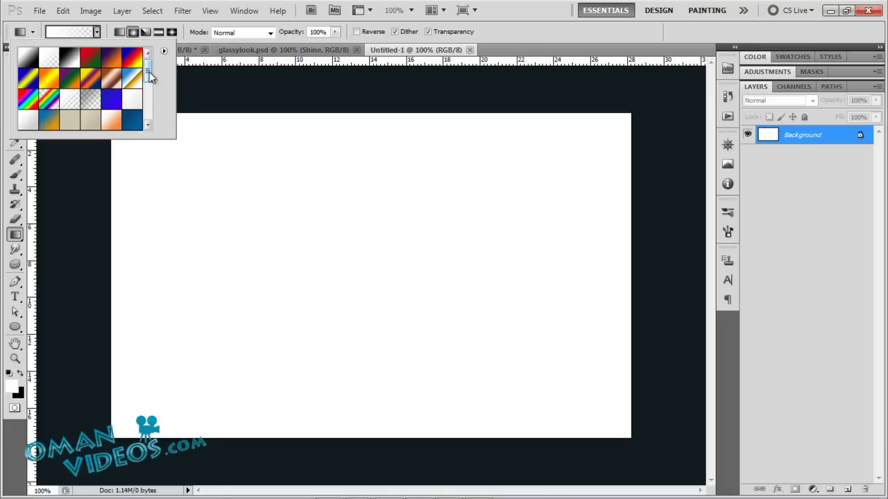
{"action": "scroll", "coordinate": [151, 97], "scroll_direction": "down", "scroll_amount": 2}
{"action": "left_click", "coordinate": [116, 84]}
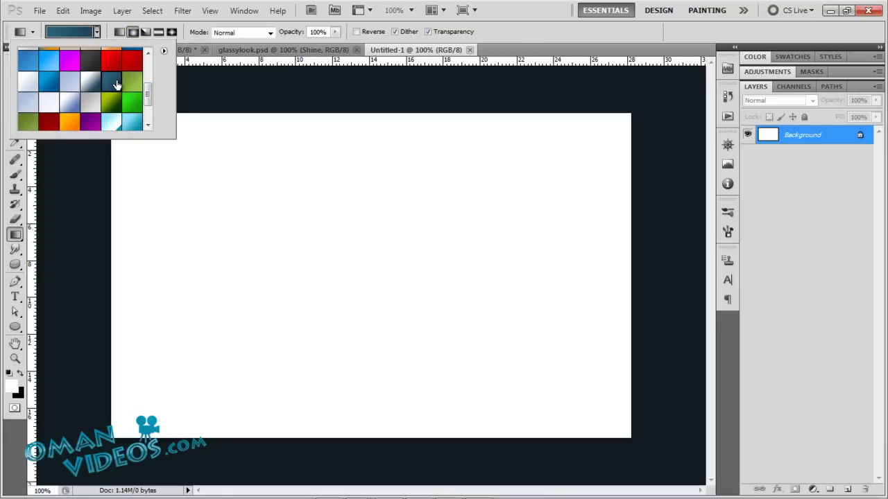
{"action": "left_click", "coordinate": [383, 198]}
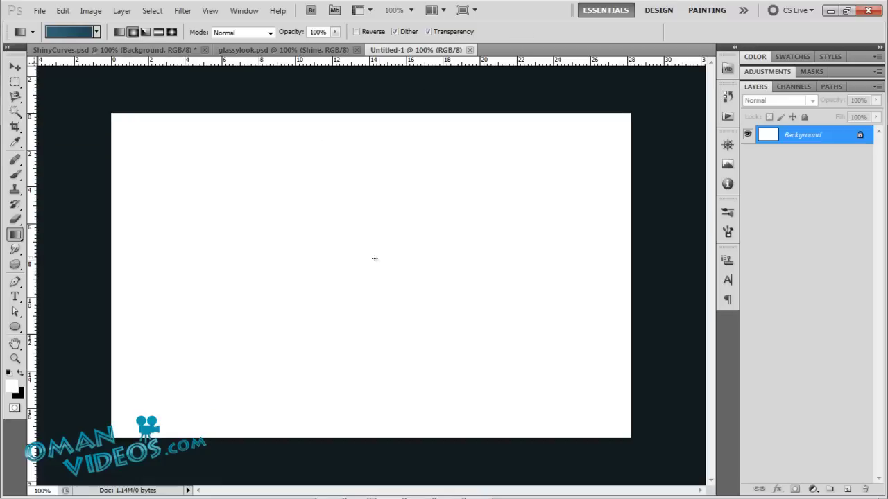
{"action": "left_click_drag", "start_coordinate": [374, 257], "coordinate": [593, 415]}
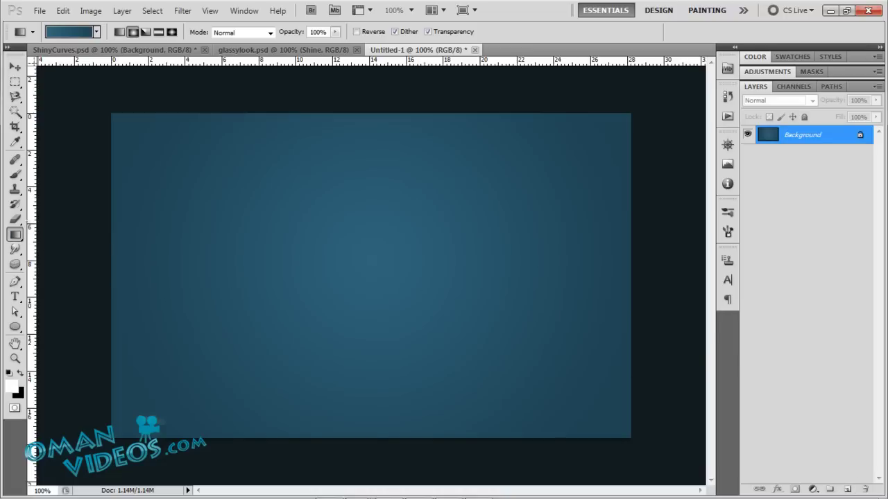
Type GLASSYLOOK near the canvas centre and shift it slightly left
{"action": "key", "text": "t"}
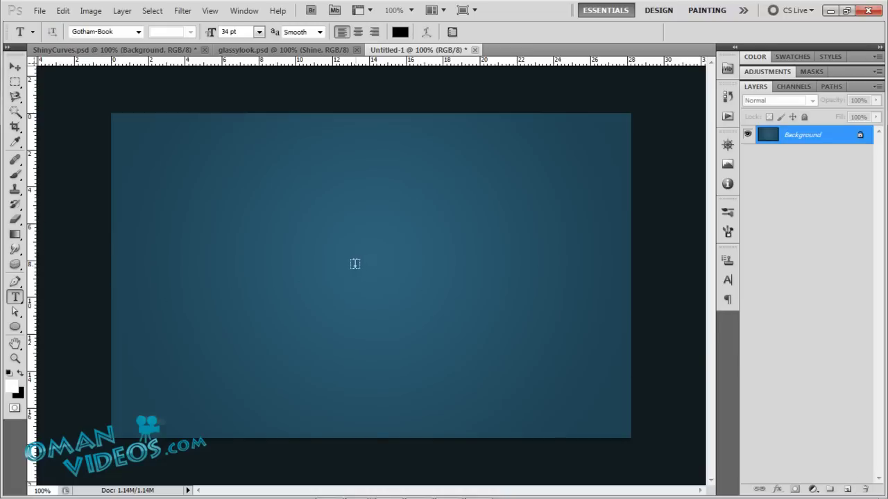
{"action": "left_click", "coordinate": [356, 263]}
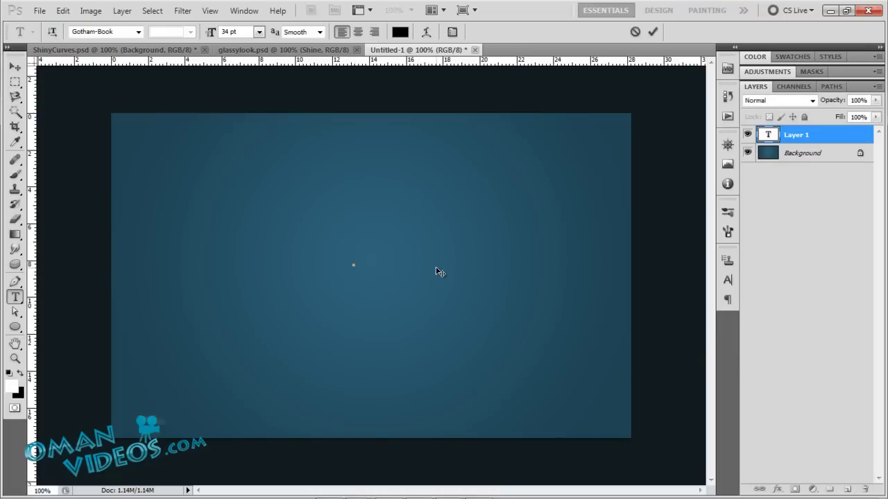
{"action": "type", "text": "GLASSYL"}
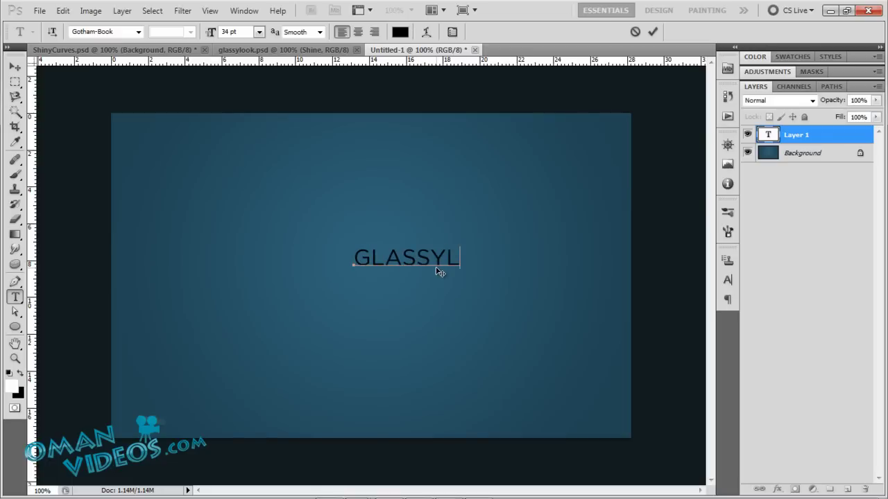
{"action": "type", "text": "OOK"}
{"action": "key", "text": "ctrl+Return"}
{"action": "key", "text": "v"}
{"action": "mouse_move", "coordinate": [437, 271]}
{"action": "left_mouse_down"}
{"action": "mouse_move", "coordinate": [308, 275]}
{"action": "mouse_move", "coordinate": [353, 266]}
{"action": "left_mouse_up"}
Change the text font to Gotham-Bold
{"action": "key", "text": "t"}
{"action": "left_click", "coordinate": [122, 37]}
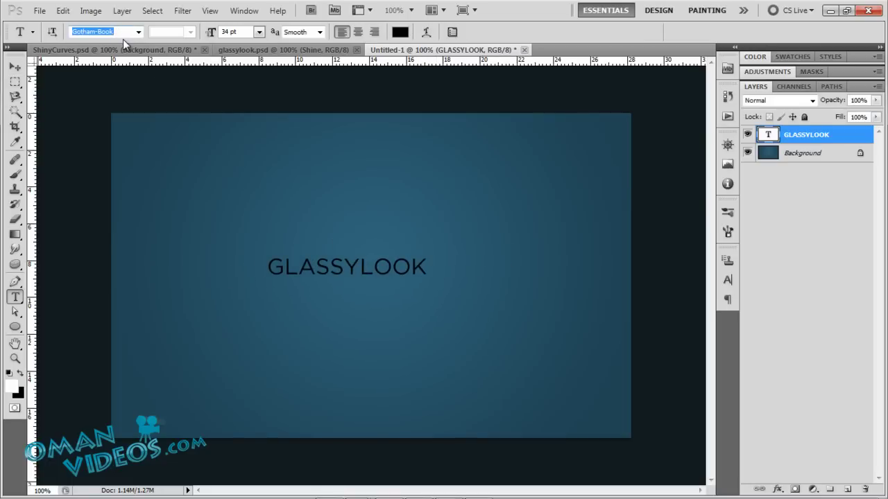
{"action": "key", "text": "Up"}
{"action": "key", "text": "Down"}
{"action": "key", "text": "Up"}
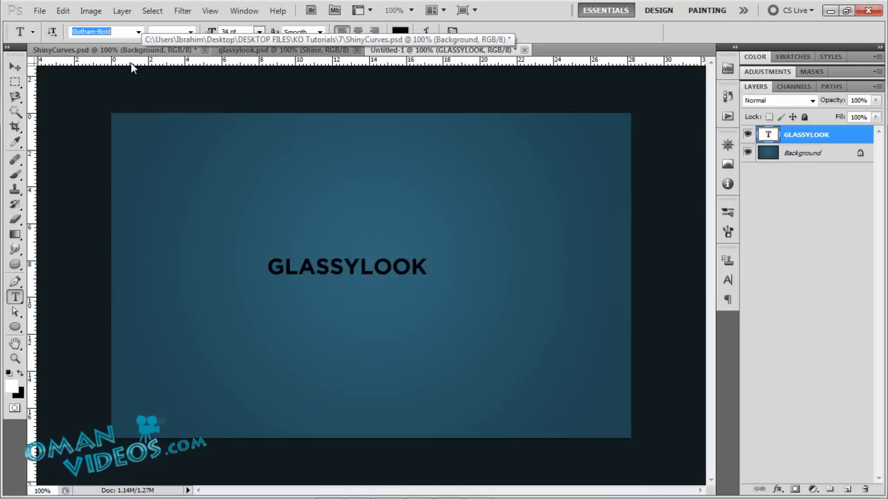
Select the GLASSYLOOK letters and tighten their letter spacing
{"action": "double_click", "coordinate": [338, 267]}
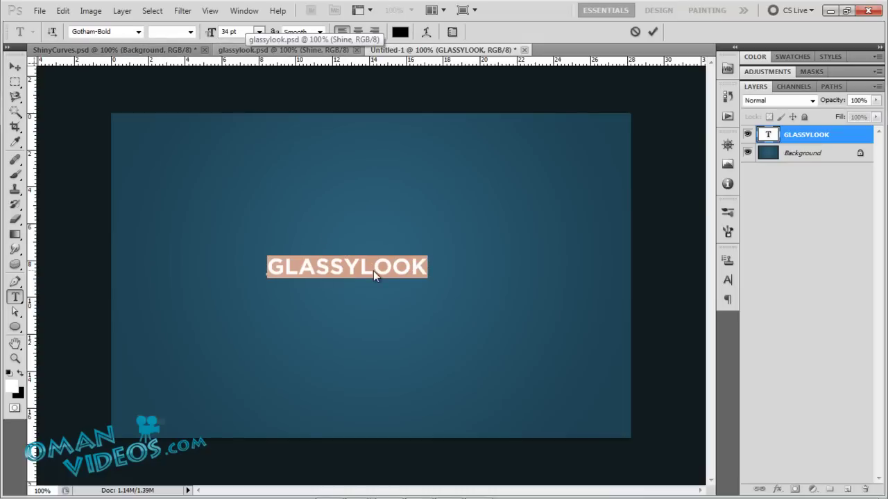
{"action": "left_click", "coordinate": [274, 268]}
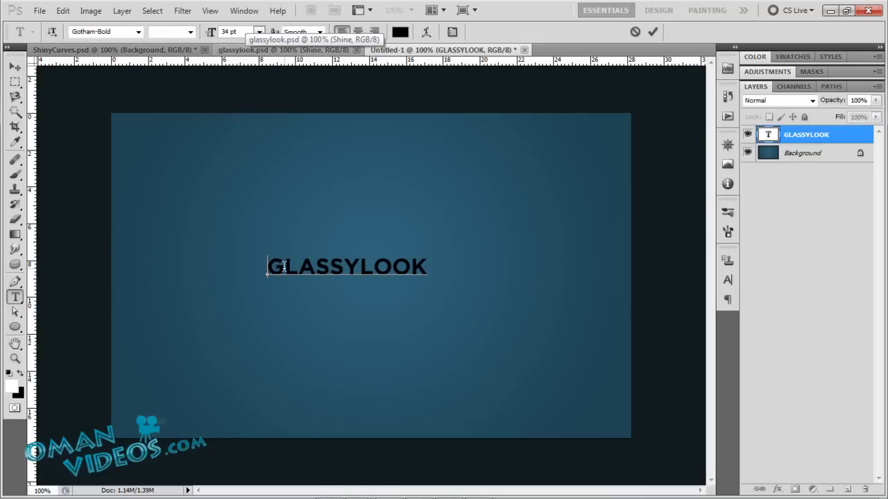
{"action": "left_click_drag", "start_coordinate": [283, 267], "coordinate": [448, 261]}
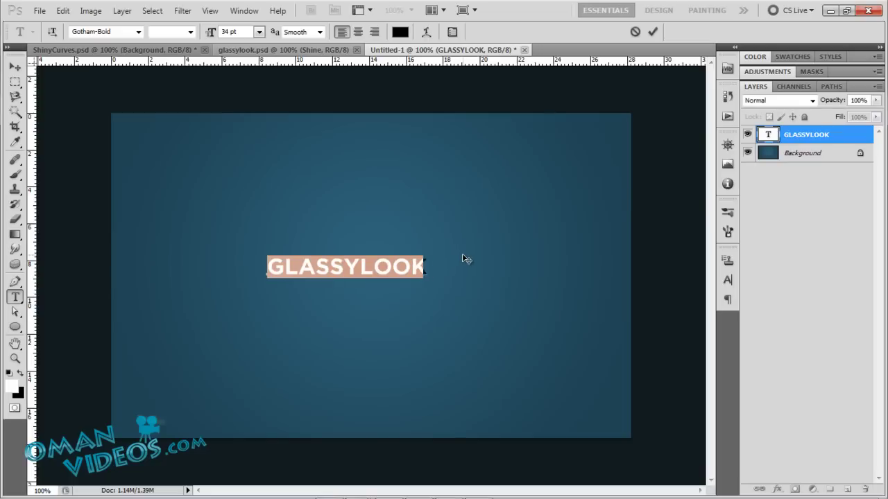
{"action": "key", "text": "alt+Left"}
{"action": "key", "text": "alt+Left"}
{"action": "key", "text": "alt+Left"}
{"action": "key", "text": "alt+Left"}
{"action": "key", "text": "alt+Left"}
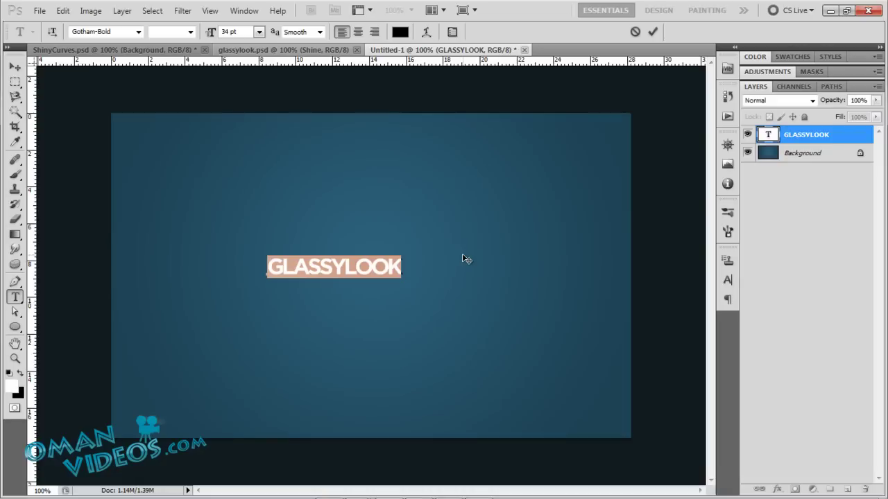
{"action": "key", "text": "alt+Right"}
{"action": "key", "text": "alt+Right"}
{"action": "key", "text": "alt+Right"}
{"action": "key", "text": "alt+Right"}
{"action": "key", "text": "alt+Right"}
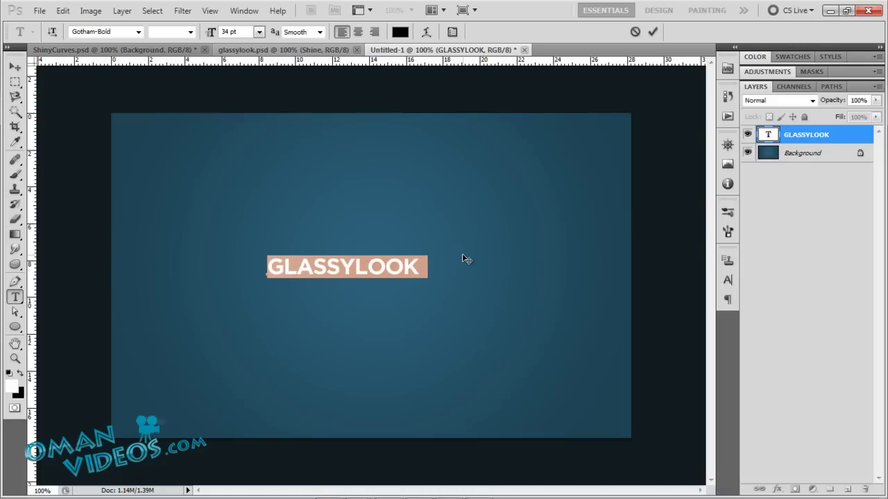
{"action": "key", "text": "alt+Left"}
{"action": "key", "text": "alt+Left"}
{"action": "key", "text": "alt+Left"}
{"action": "key", "text": "alt+Left"}
{"action": "key", "text": "alt+Left"}
{"action": "key", "text": "alt+Left"}
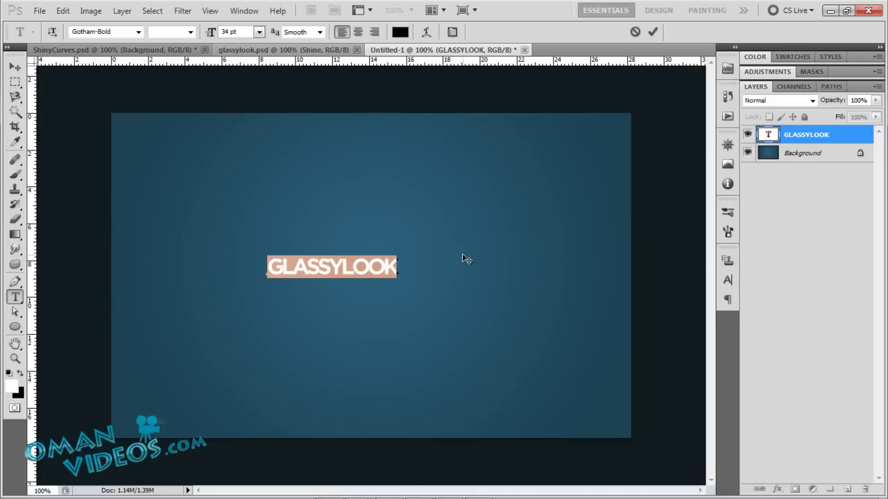
{"action": "key", "text": "ctrl+Return"}
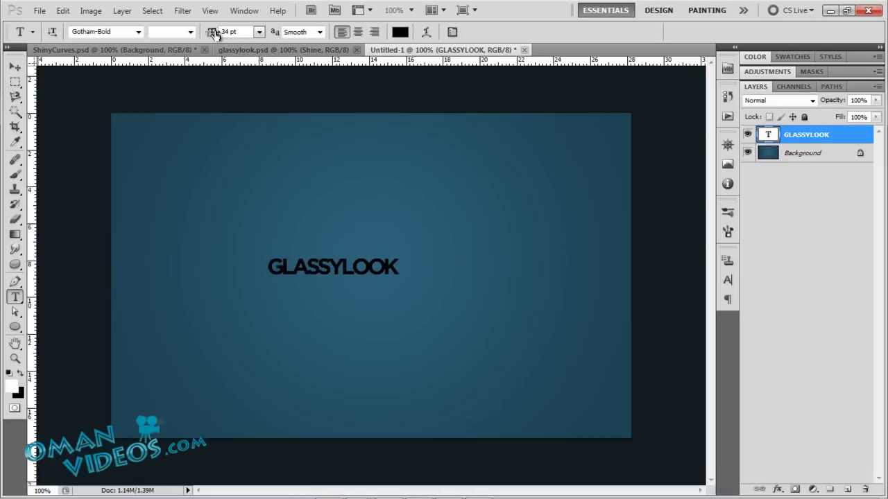
Enlarge the text to 84 pt and move it toward the canvas centre
{"action": "key", "text": "Return"}
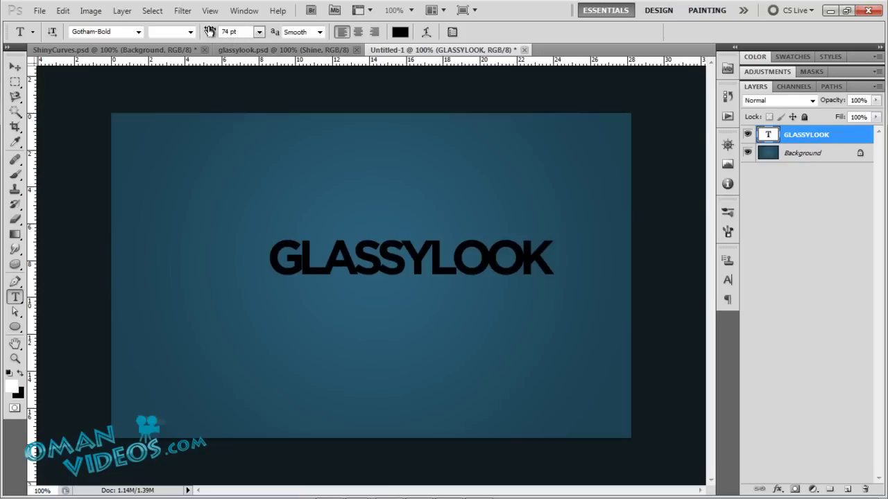
{"action": "left_click_drag", "start_coordinate": [217, 35], "coordinate": [221, 35]}
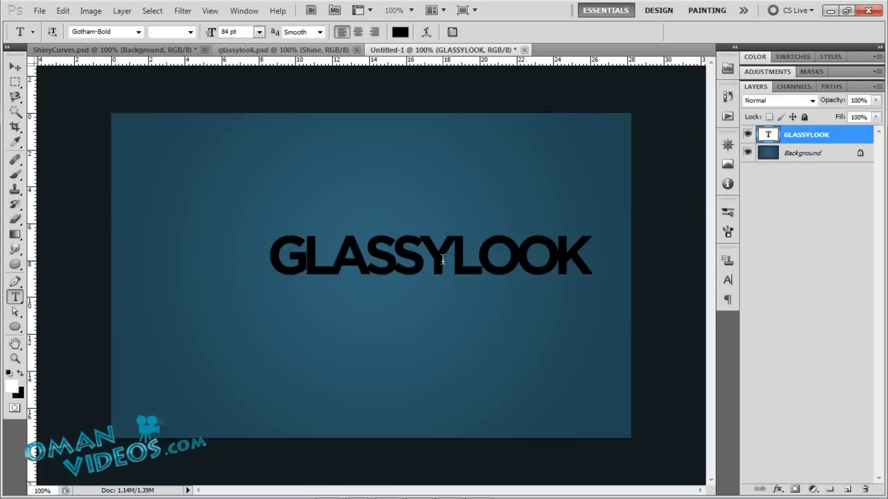
{"action": "left_click", "coordinate": [442, 261]}
{"action": "key", "text": "ctrl+a"}
{"action": "key", "text": "ctrl+Return"}
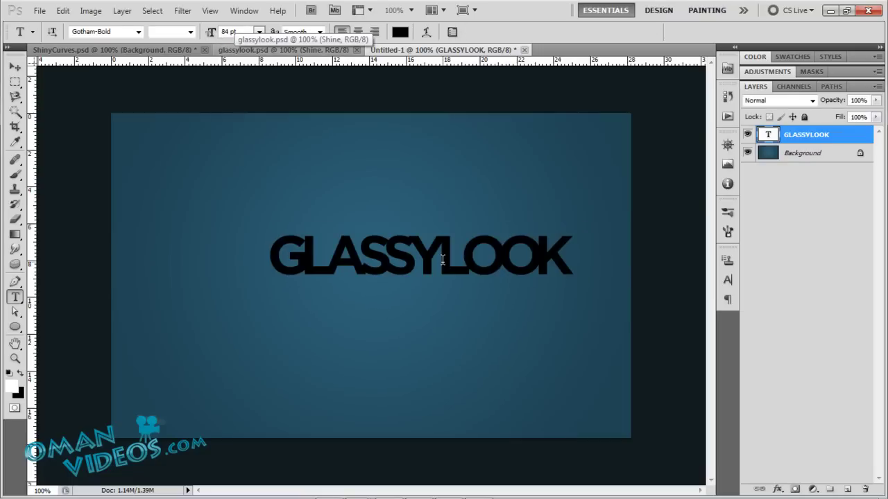
{"action": "key", "text": "v"}
{"action": "mouse_move", "coordinate": [442, 266]}
{"action": "left_mouse_down"}
{"action": "mouse_move", "coordinate": [399, 268]}
{"action": "mouse_move", "coordinate": [404, 283]}
{"action": "left_mouse_up"}
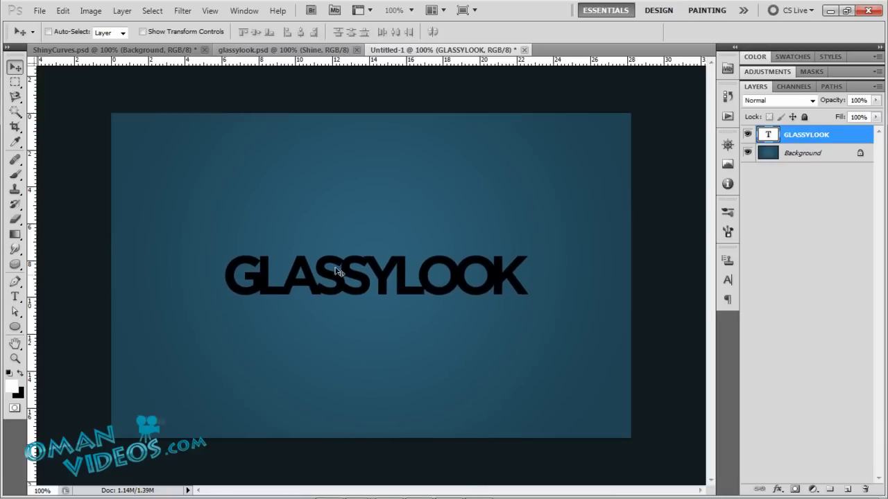
Nudge the text to centre it and load the GLASSYLOOK letter outlines as a selection
{"action": "left_click_drag", "start_coordinate": [344, 284], "coordinate": [340, 284]}
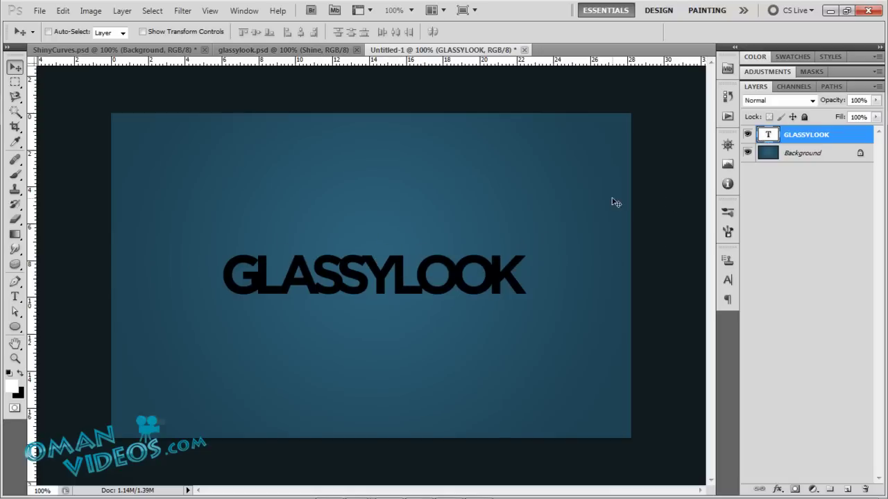
{"action": "left_click", "coordinate": [769, 137], "text": "ctrl"}
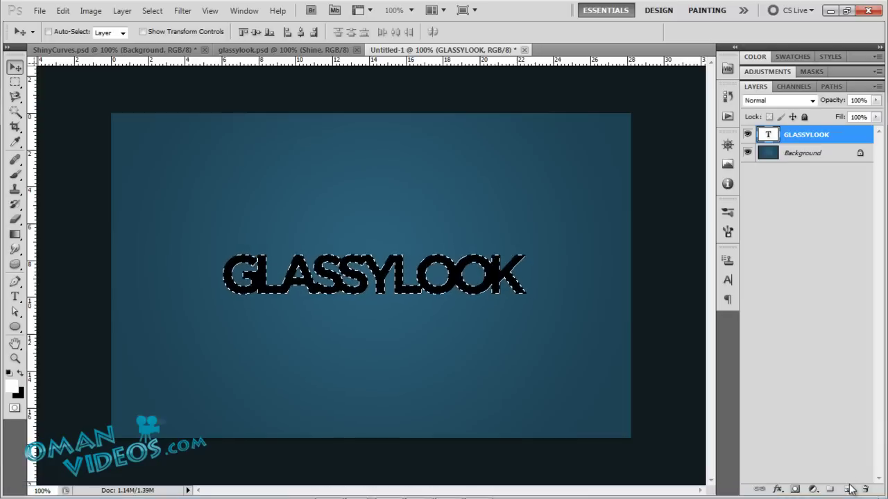
Add a new layer above the text and draw a curved pen path arching through the letters
{"action": "left_click", "coordinate": [849, 489]}
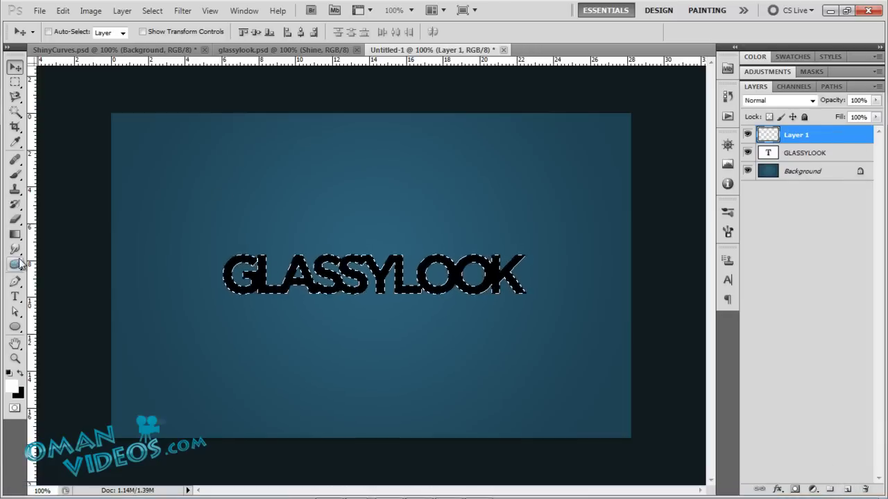
{"action": "left_click", "coordinate": [16, 283]}
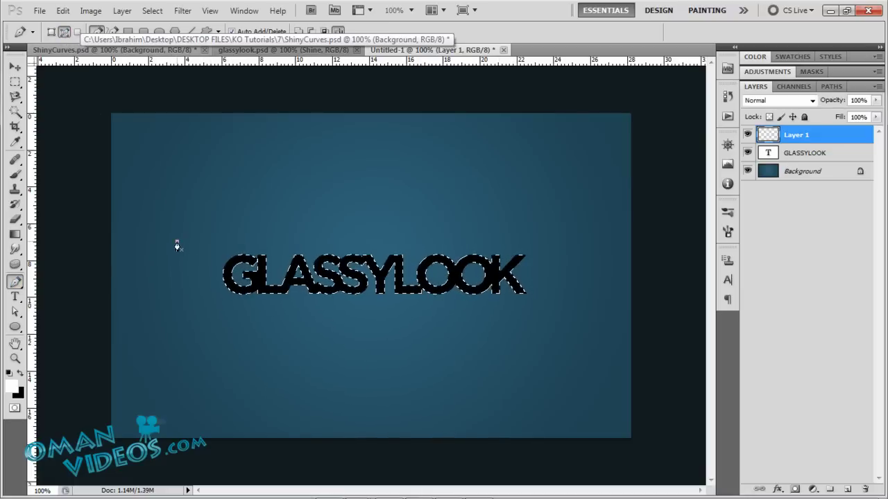
{"action": "left_click_drag", "start_coordinate": [177, 242], "coordinate": [264, 286]}
{"action": "left_click_drag", "start_coordinate": [568, 242], "coordinate": [663, 192]}
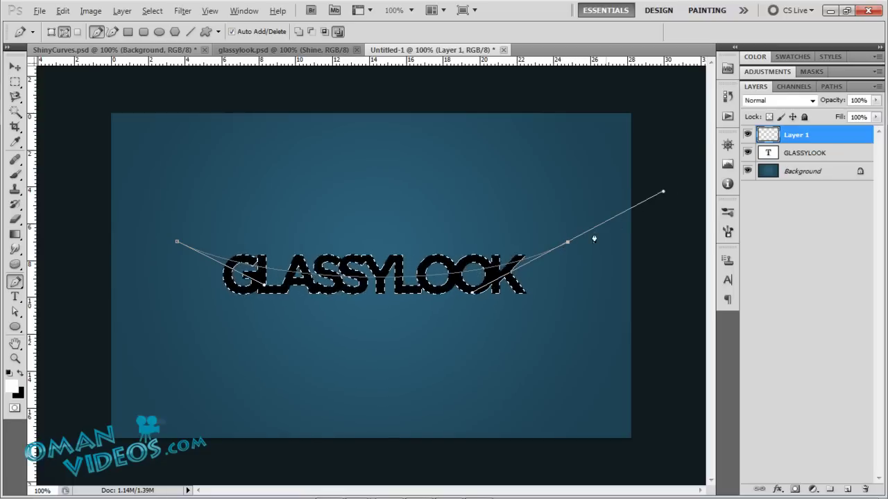
{"action": "left_click", "coordinate": [567, 242], "text": "alt"}
{"action": "left_click", "coordinate": [548, 350]}
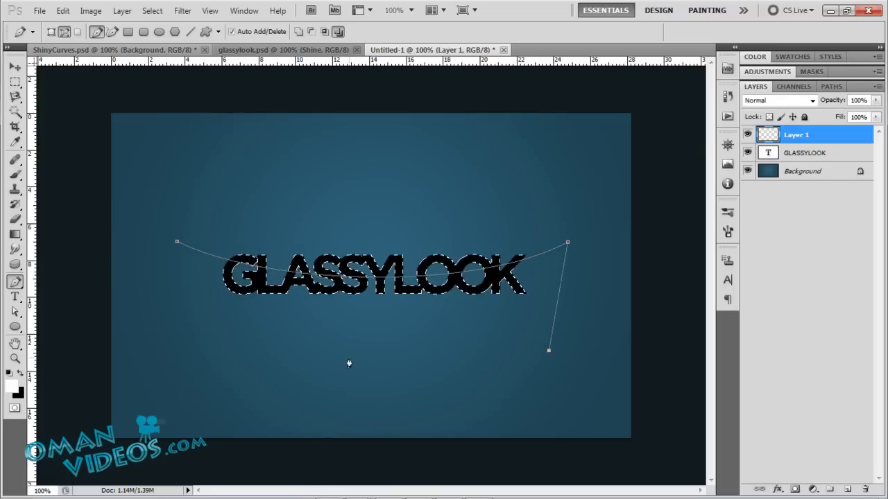
{"action": "left_click", "coordinate": [204, 354]}
Close the path around the lower letters and subtract it from the selection with 0 feather
{"action": "left_click", "coordinate": [159, 274]}
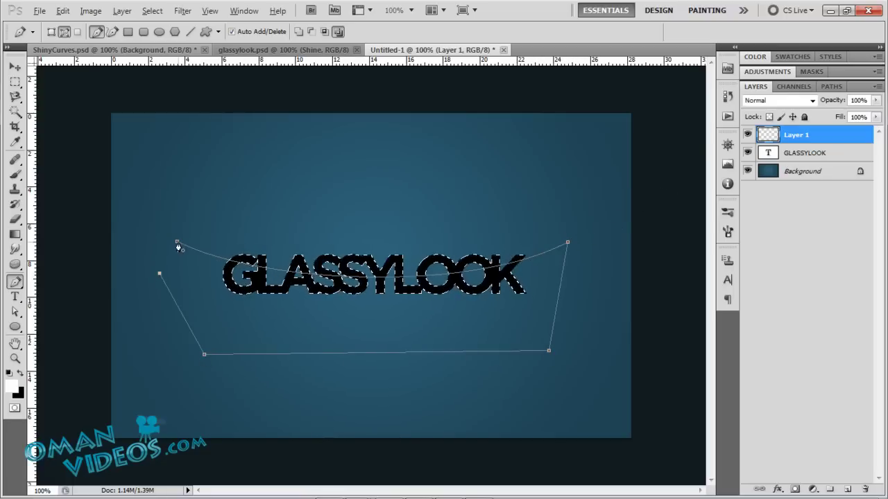
{"action": "left_click", "coordinate": [178, 244]}
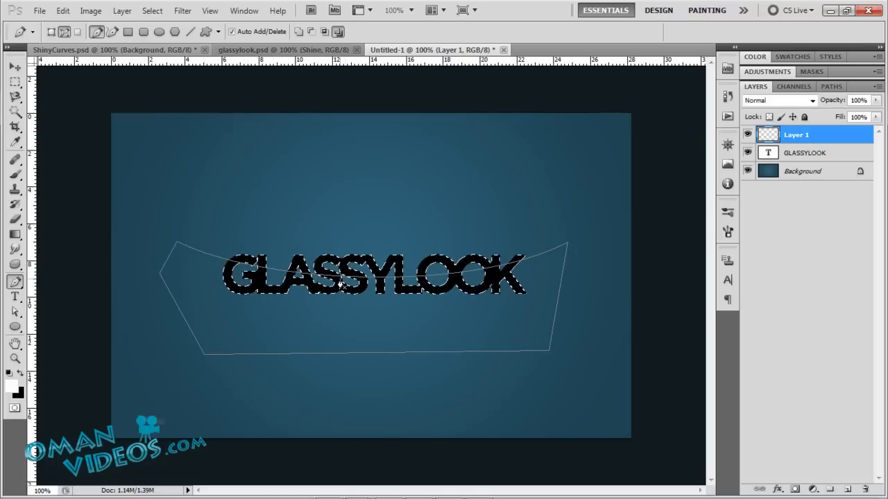
{"action": "right_click", "coordinate": [455, 249]}
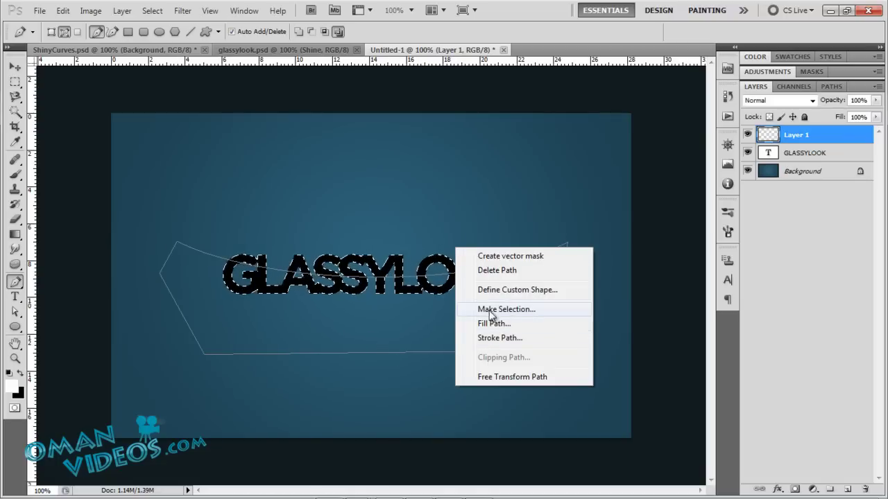
{"action": "left_click", "coordinate": [543, 316]}
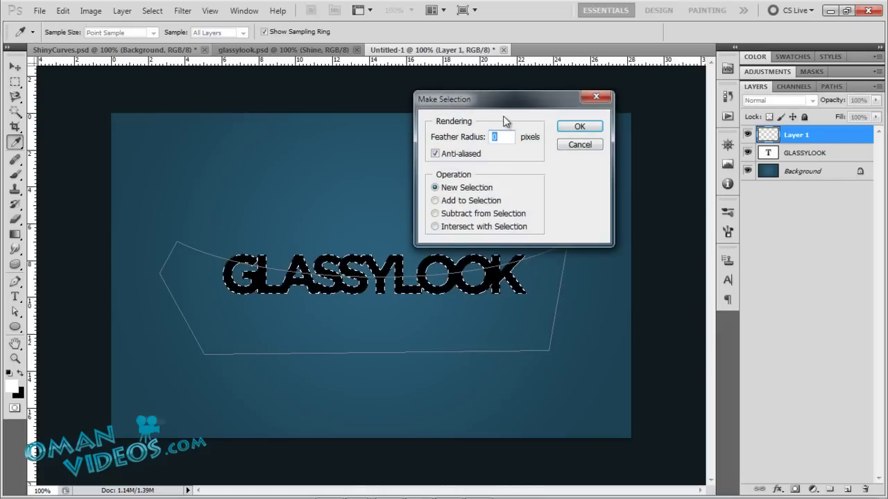
{"action": "left_click_drag", "start_coordinate": [477, 96], "coordinate": [446, 92]}
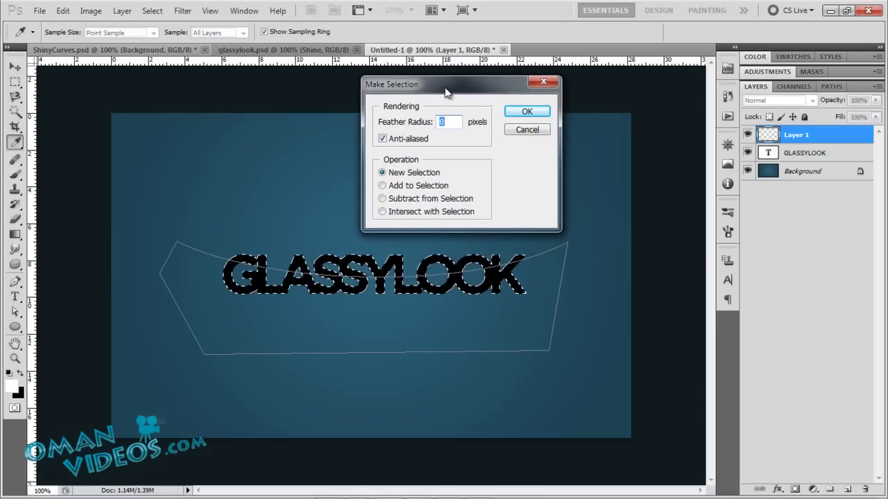
{"action": "left_click", "coordinate": [382, 199]}
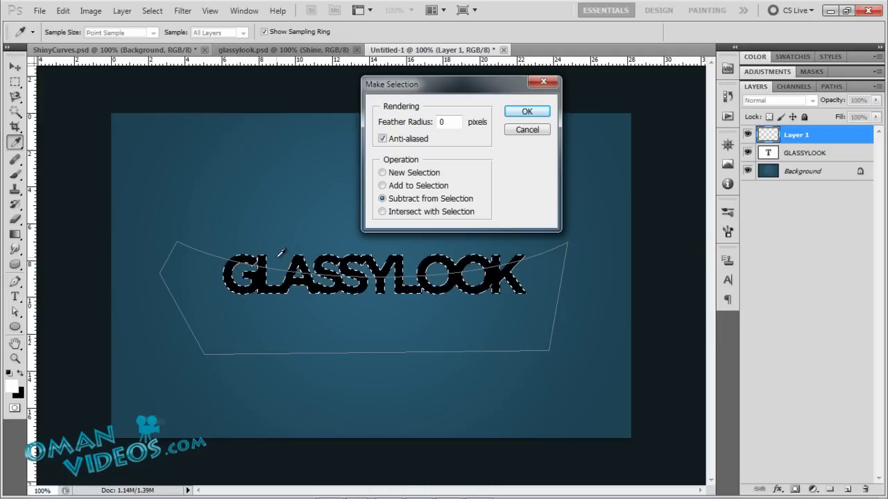
{"action": "double_click", "coordinate": [450, 122]}
{"action": "left_click", "coordinate": [520, 115]}
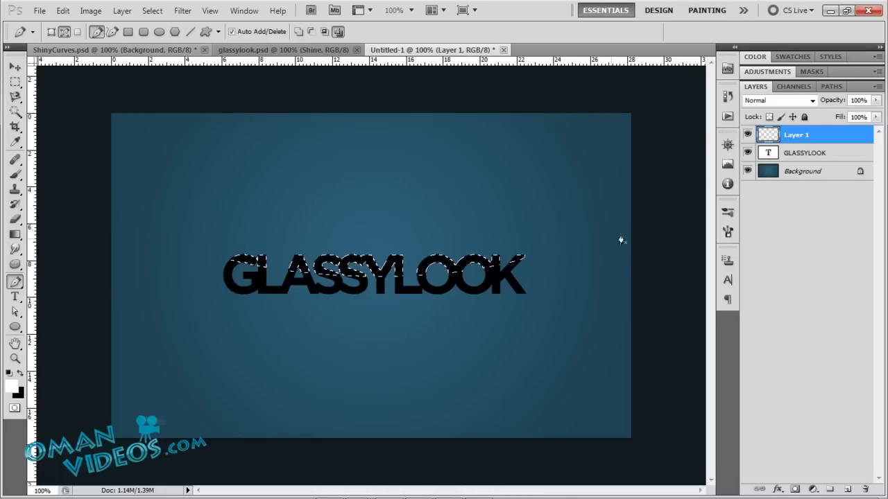
Rename Layer 1 to 'shine'
{"action": "double_click", "coordinate": [794, 135]}
{"action": "type", "text": "shine"}
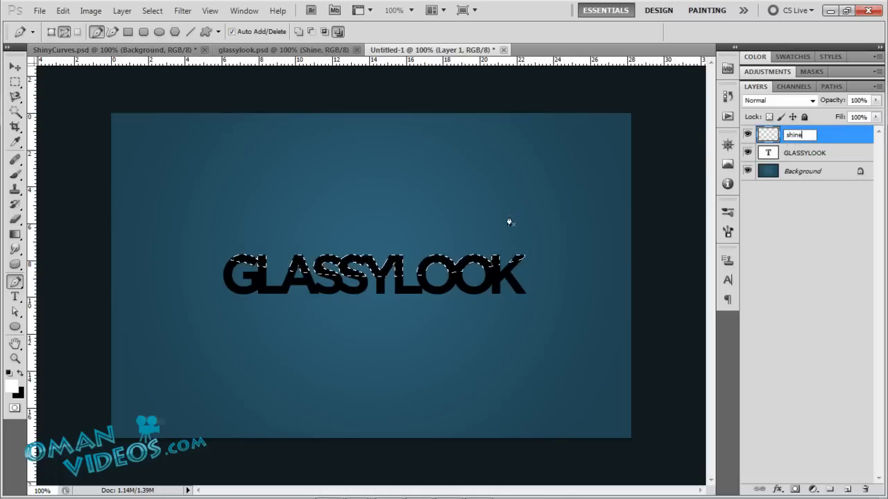
{"action": "key", "text": "Return"}
Fill the selected letter tops with a linear white-to-transparent gradient dragged upward
{"action": "left_click", "coordinate": [15, 234]}
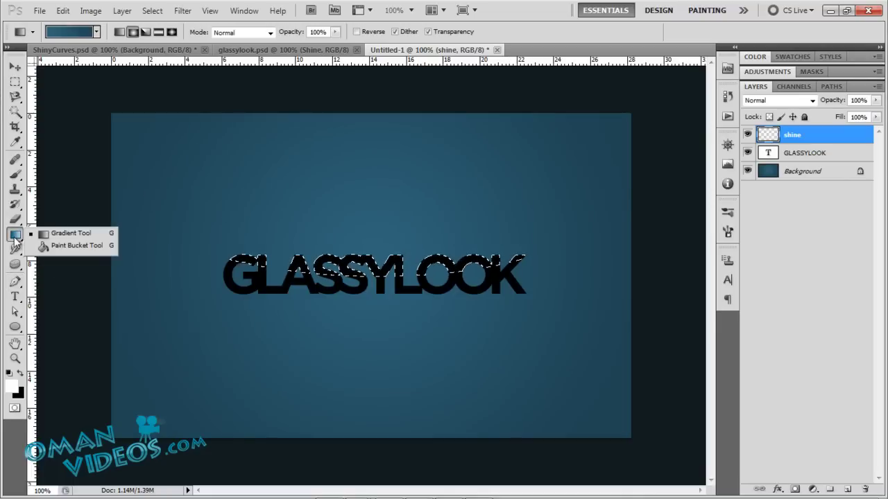
{"action": "left_click", "coordinate": [56, 236]}
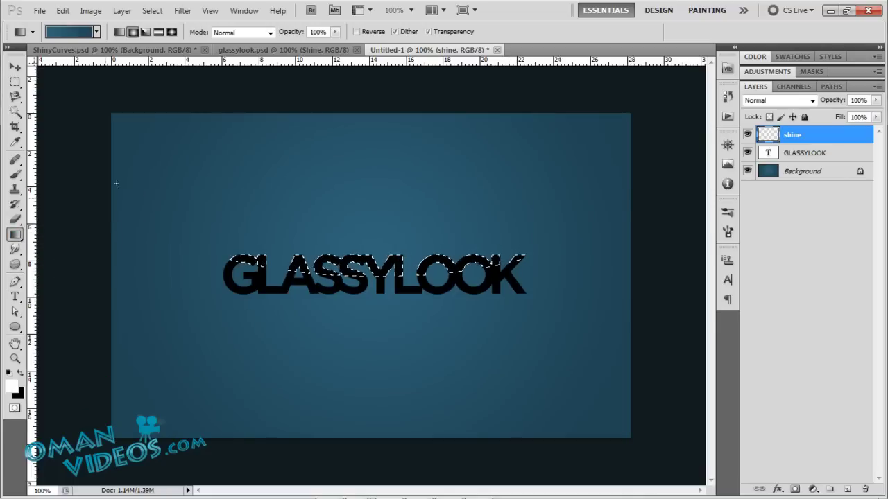
{"action": "right_click", "coordinate": [333, 182]}
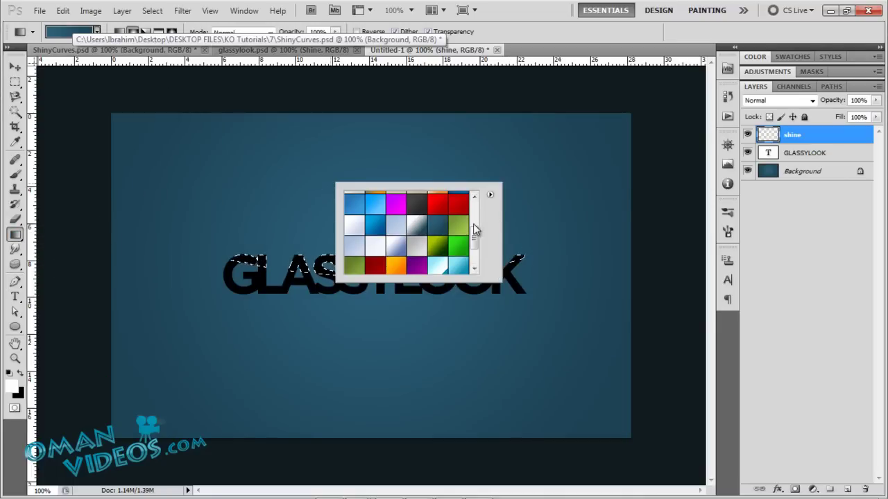
{"action": "left_click_drag", "start_coordinate": [476, 247], "coordinate": [476, 224]}
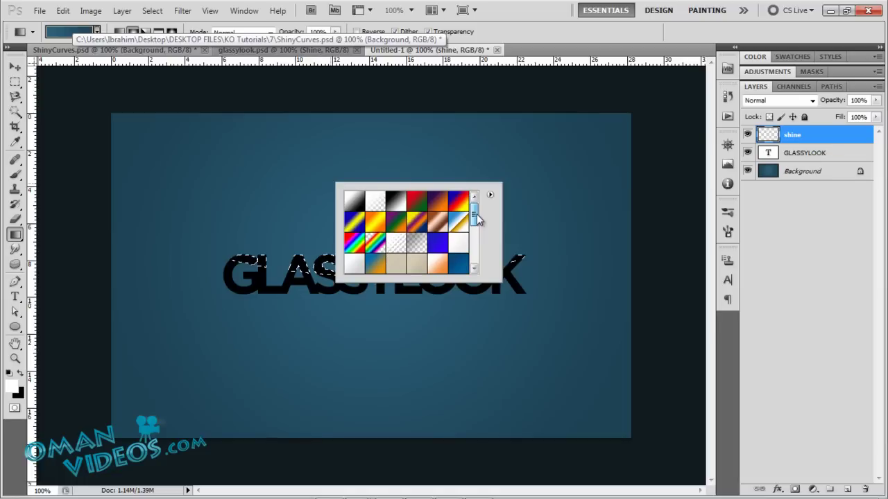
{"action": "left_click", "coordinate": [374, 202]}
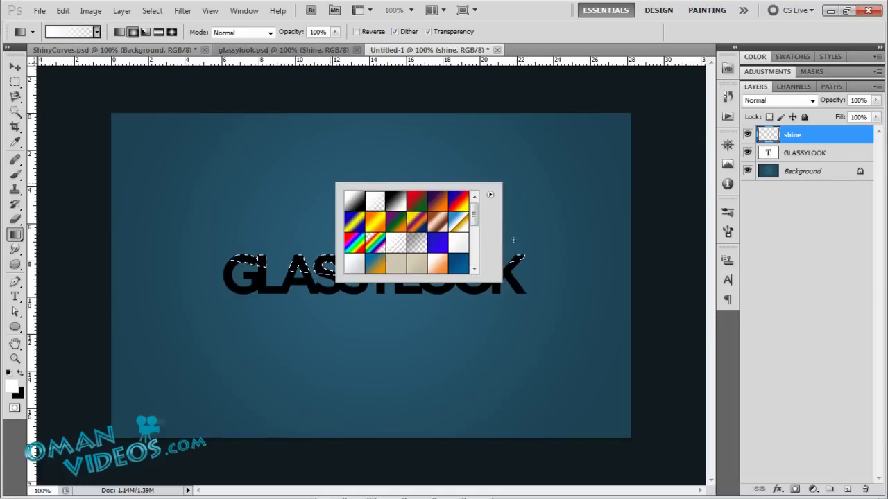
{"action": "left_click", "coordinate": [96, 32]}
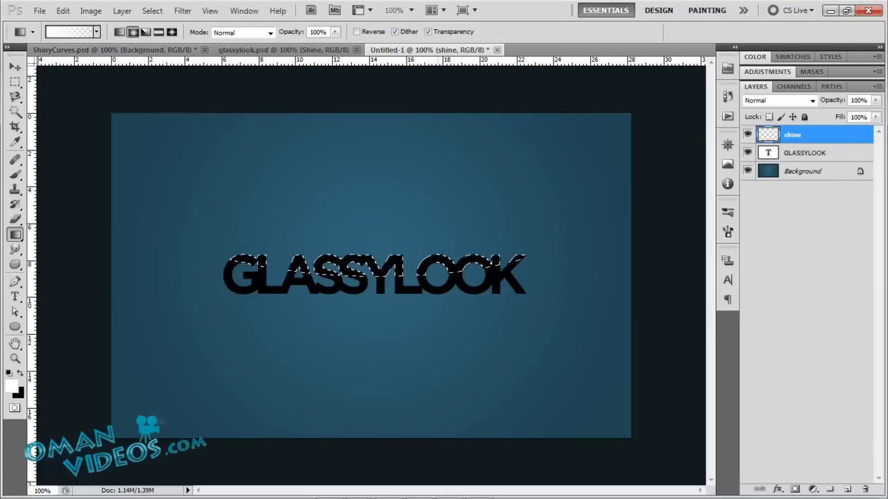
{"action": "left_click", "coordinate": [119, 32]}
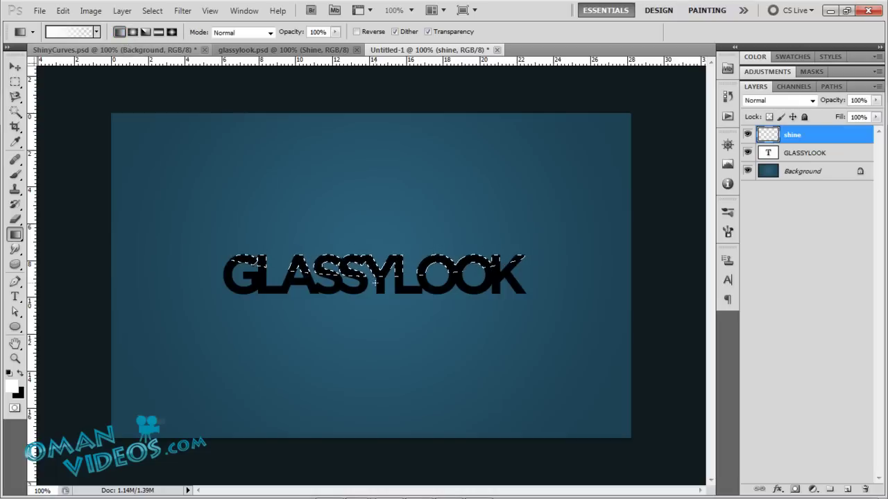
{"action": "left_click_drag", "start_coordinate": [375, 281], "coordinate": [375, 248]}
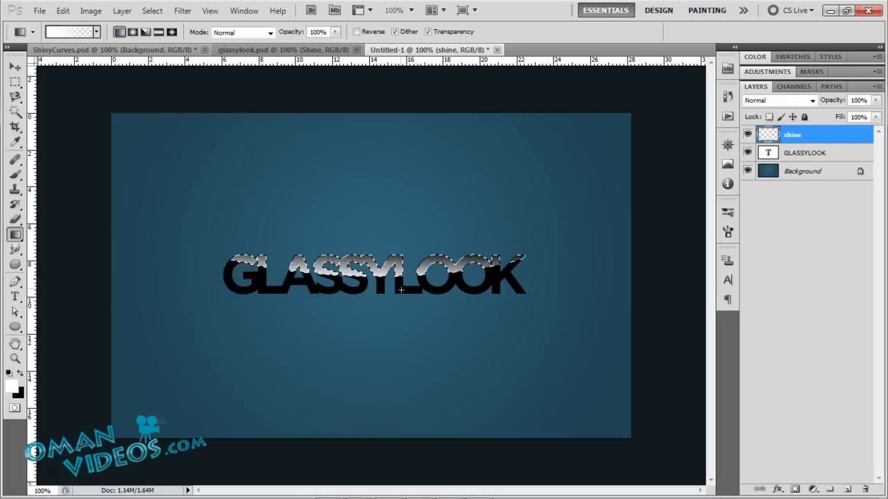
{"action": "key", "text": "ctrl+z"}
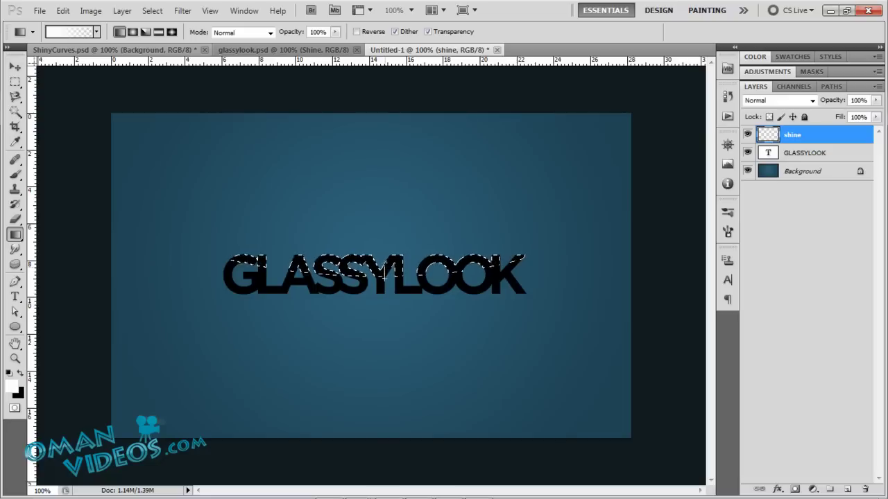
{"action": "left_click_drag", "start_coordinate": [485, 258], "coordinate": [394, 304]}
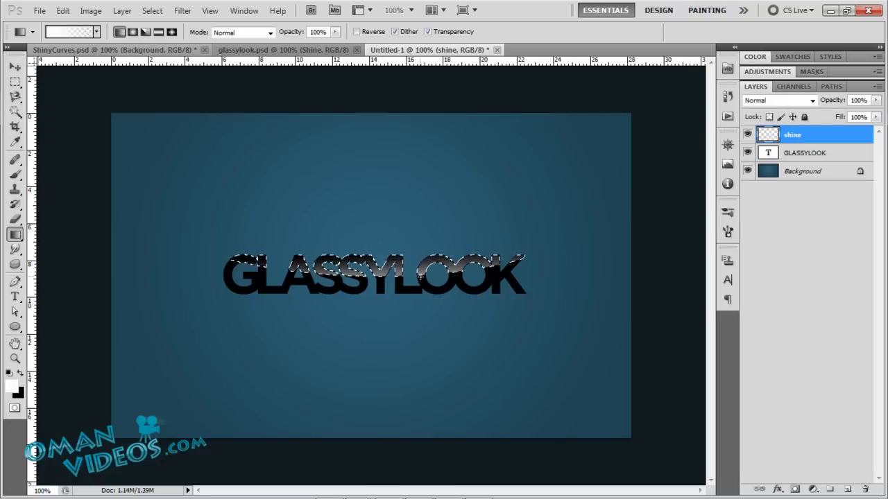
{"action": "left_click_drag", "start_coordinate": [371, 290], "coordinate": [371, 258]}
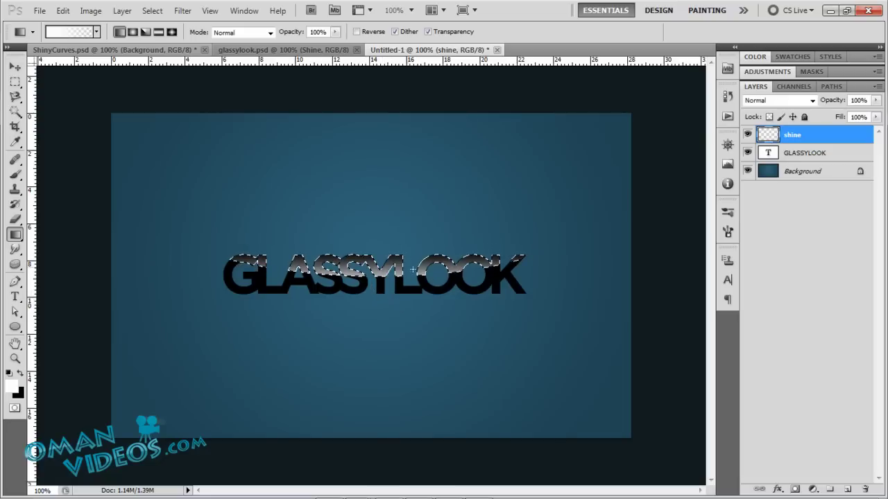
Deselect and lower the shine layer's opacity to 28%
{"action": "key", "text": "ctrl+d"}
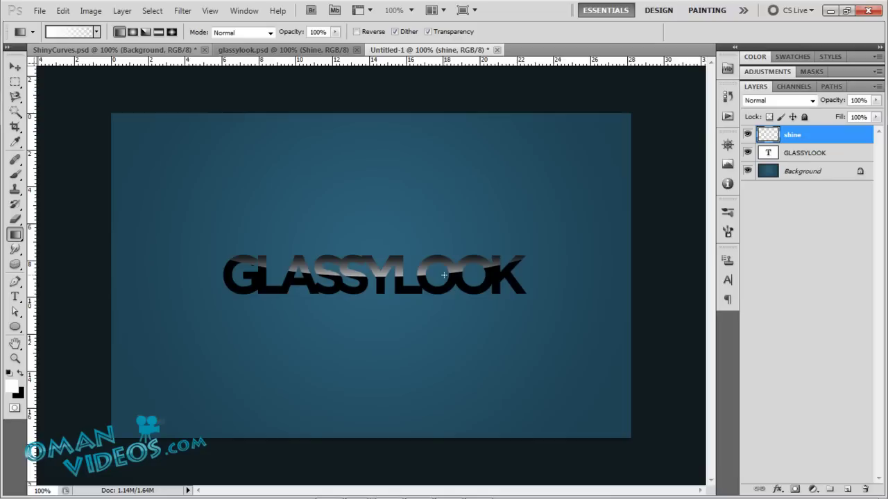
{"action": "key", "text": "v"}
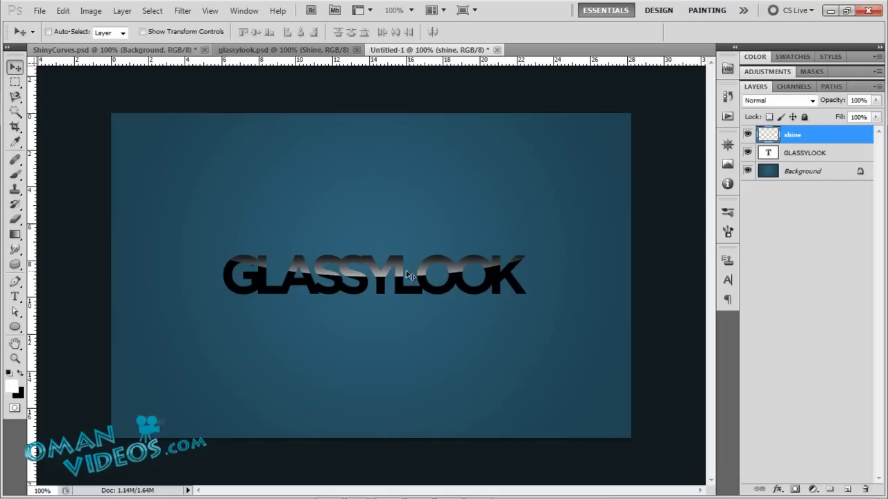
{"action": "left_click_drag", "start_coordinate": [840, 106], "coordinate": [790, 105]}
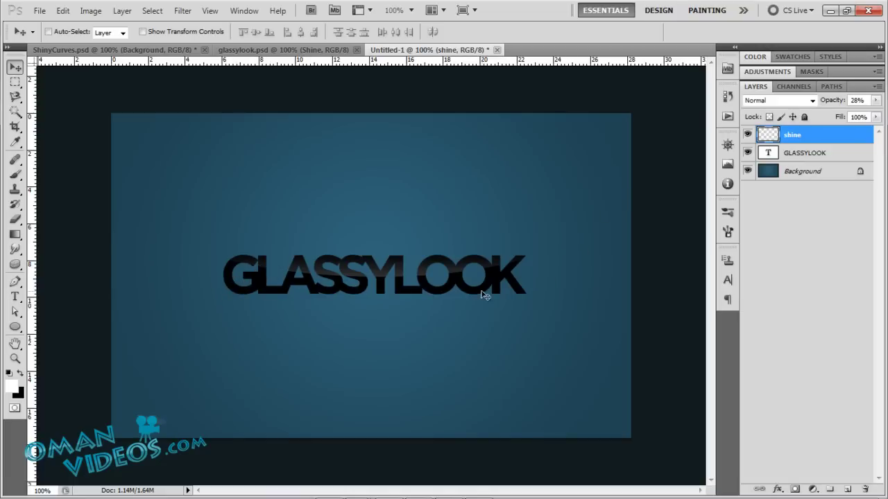
Add a drop shadow to GLASSYLOOK with distance 1 px and size 1 px
{"action": "left_click", "coordinate": [827, 154]}
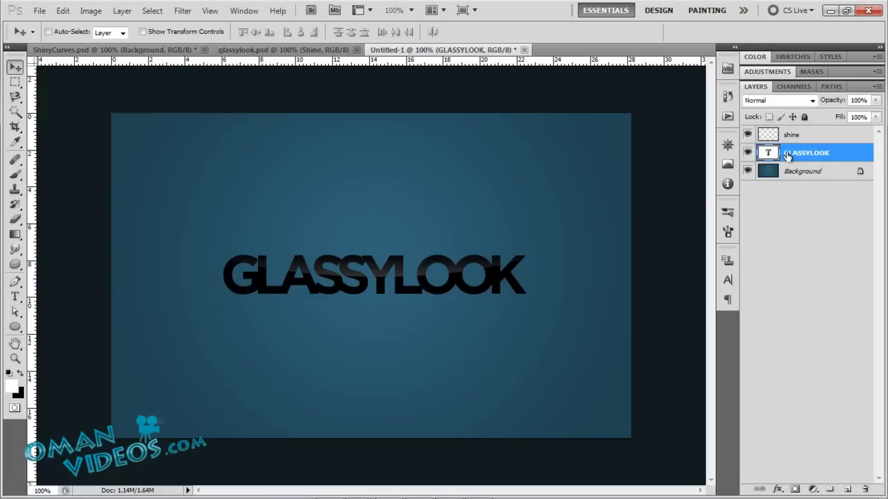
{"action": "double_click", "coordinate": [855, 156]}
{"action": "left_click_drag", "start_coordinate": [685, 176], "coordinate": [459, 196]}
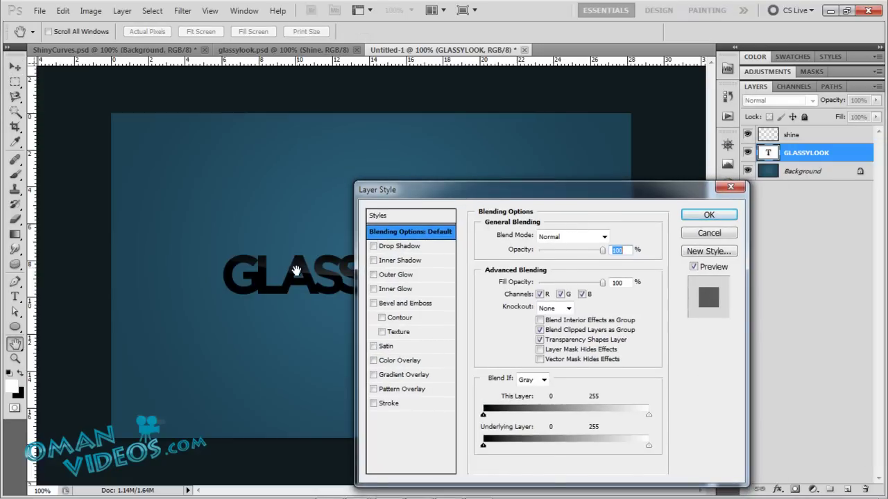
{"action": "left_click", "coordinate": [402, 247]}
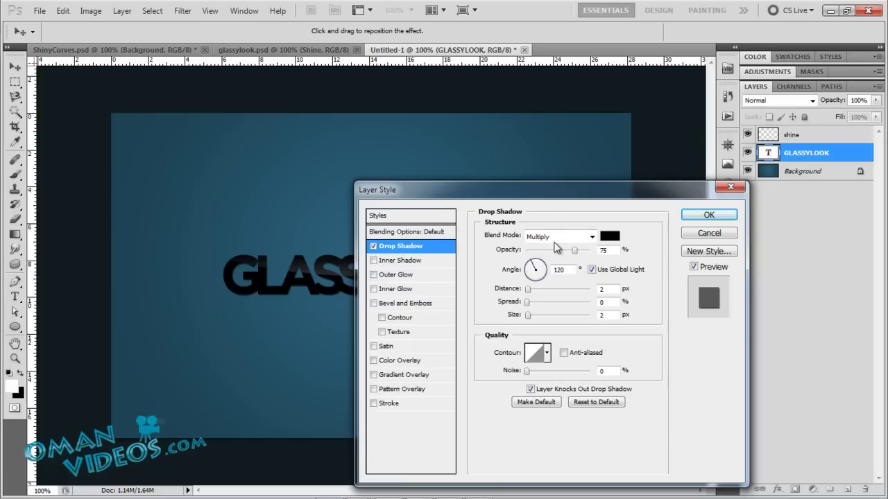
{"action": "double_click", "coordinate": [603, 290]}
{"action": "type", "text": "1"}
{"action": "double_click", "coordinate": [602, 315]}
{"action": "type", "text": "1"}
Make the shadow white, Normal blend mode, 23% opacity, and apply it
{"action": "left_click", "coordinate": [609, 236]}
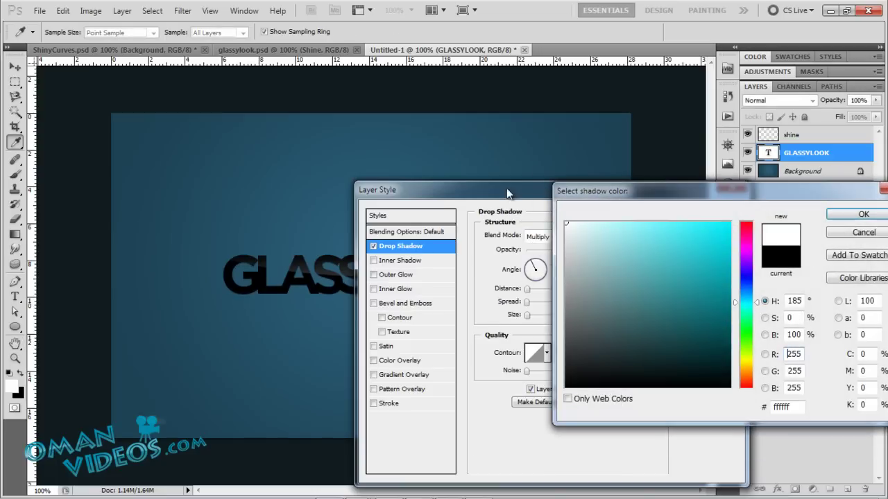
{"action": "left_click", "coordinate": [863, 214]}
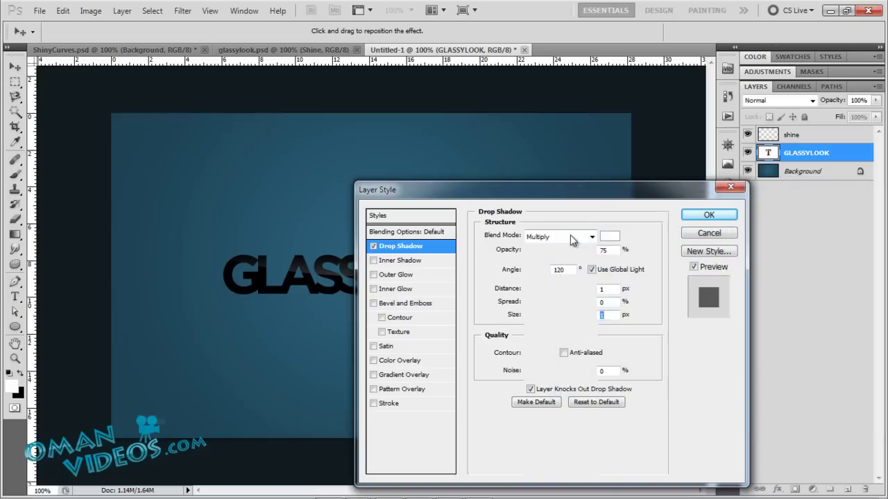
{"action": "left_click", "coordinate": [554, 236]}
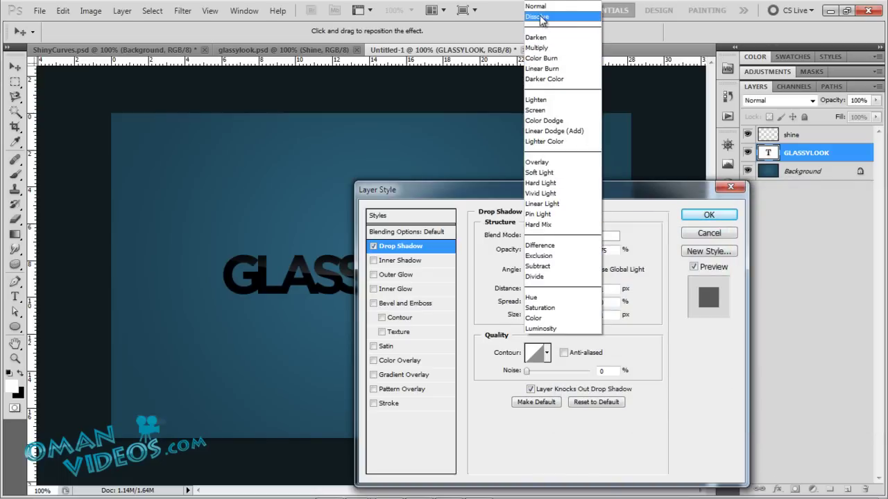
{"action": "left_click", "coordinate": [584, 212]}
{"action": "key", "text": "Up"}
{"action": "key", "text": "Up"}
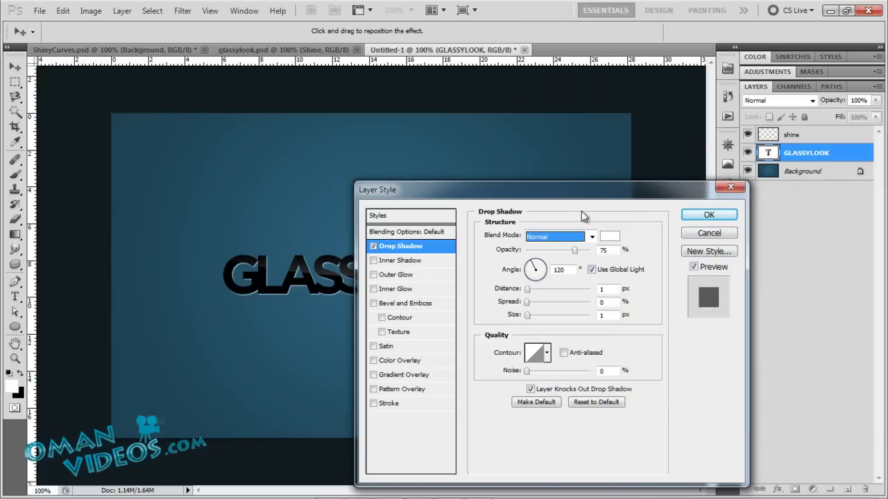
{"action": "left_click_drag", "start_coordinate": [574, 250], "coordinate": [547, 251]}
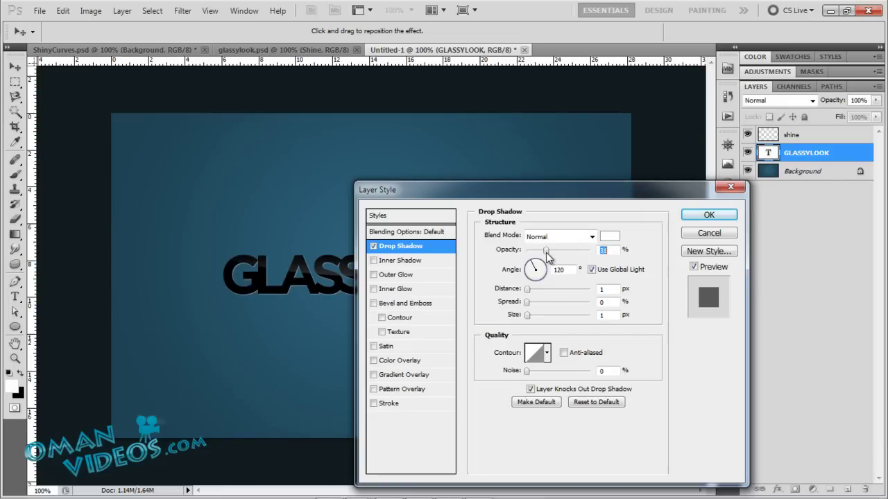
{"action": "left_click_drag", "start_coordinate": [546, 256], "coordinate": [541, 254]}
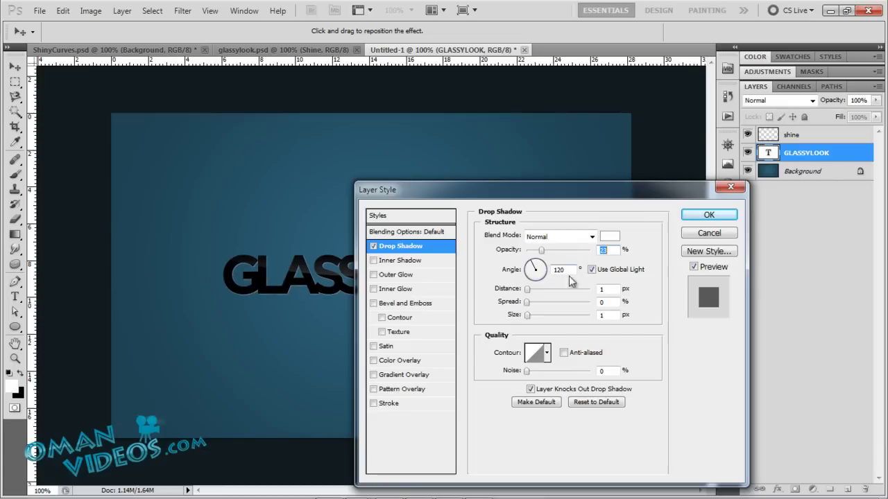
{"action": "left_click", "coordinate": [708, 221]}
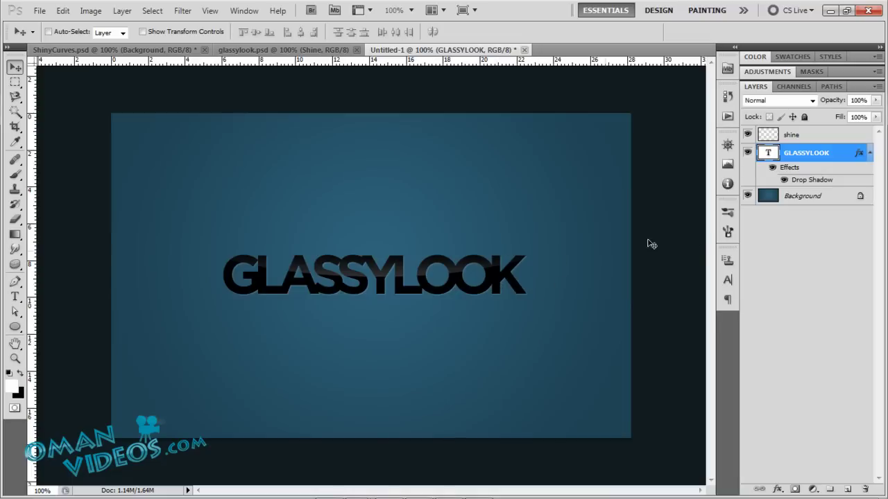
Collapse the fx effects list under the GLASSYLOOK layer
{"action": "left_click", "coordinate": [869, 153]}
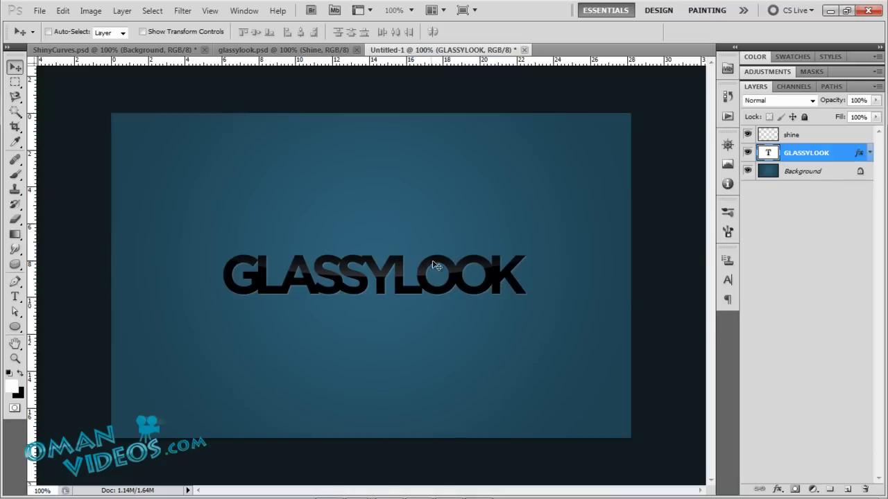